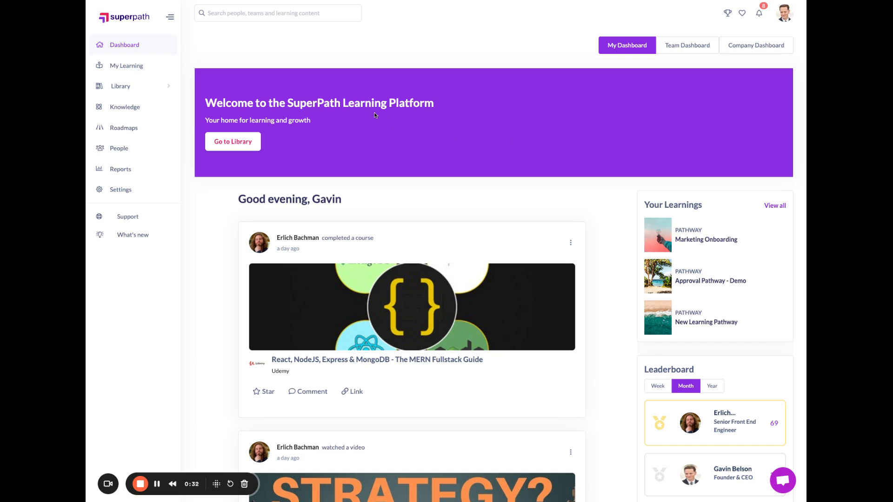
- Open the Pathways list in the library
click(120, 88)
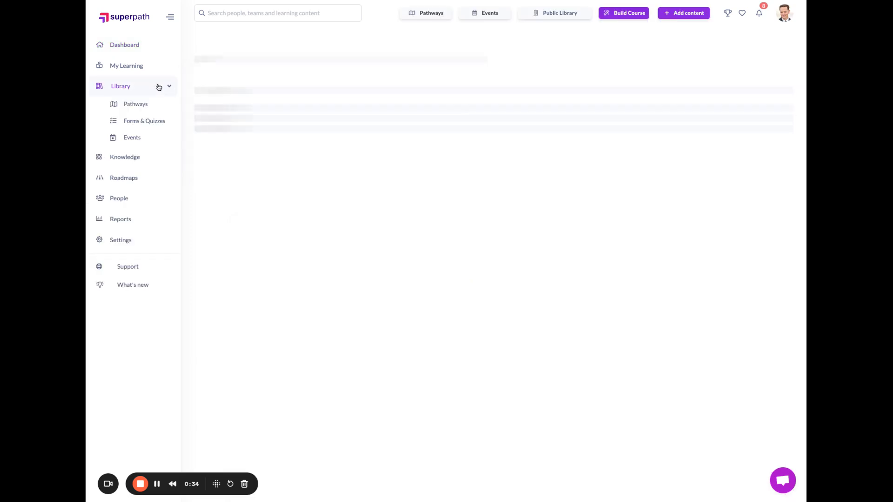
click(136, 105)
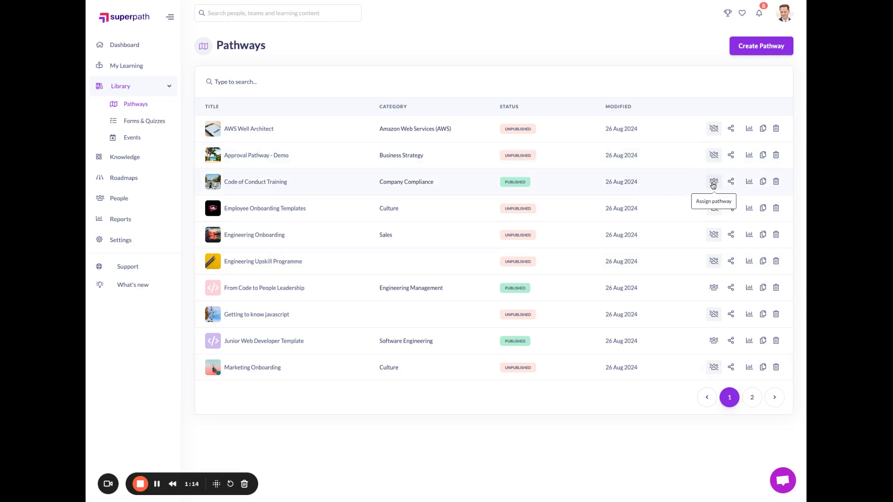
- Review the Code of Conduct Training pathway's collaborators and its learners' progress
click(732, 184)
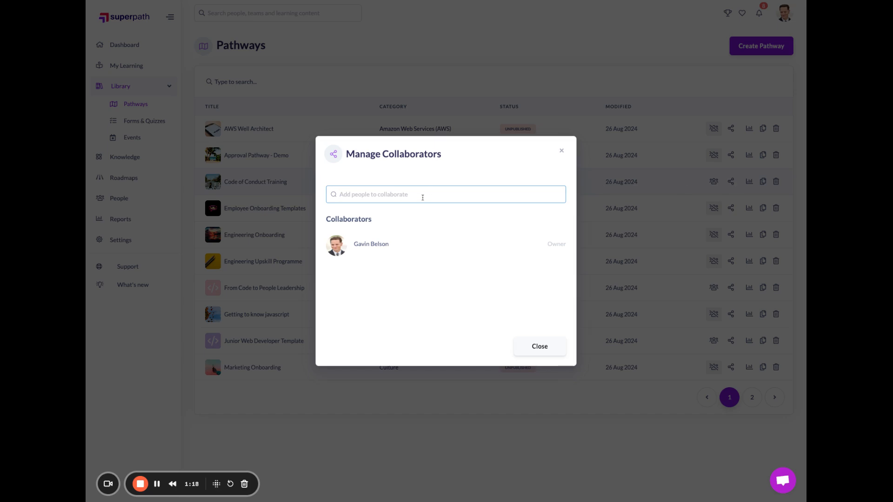
click(561, 150)
click(749, 182)
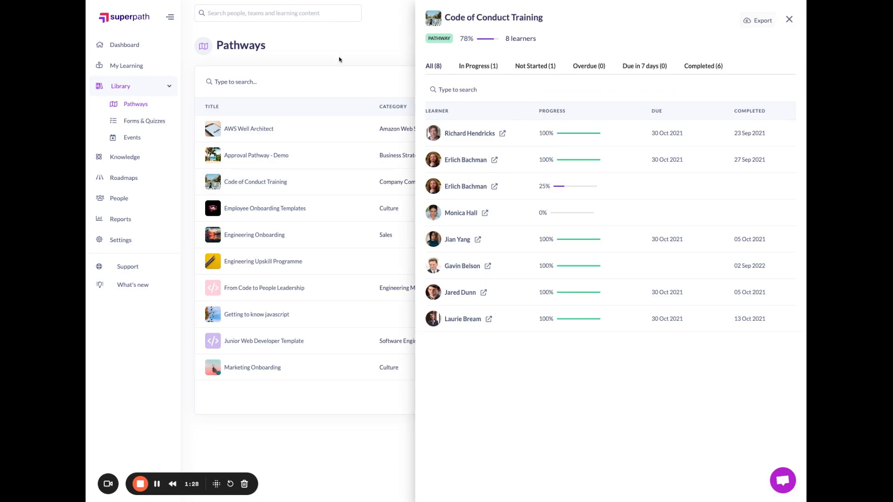
click(313, 60)
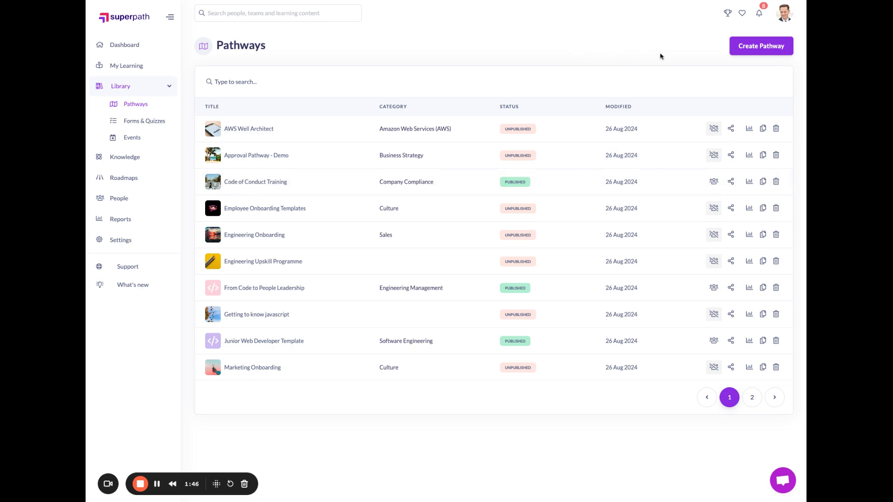
- Create a blank pathway and title it Company Onboarding
click(761, 46)
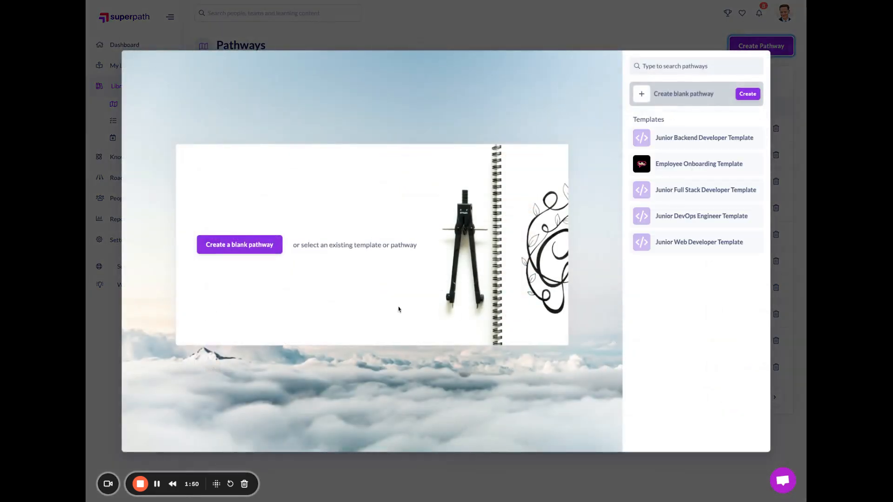
click(227, 247)
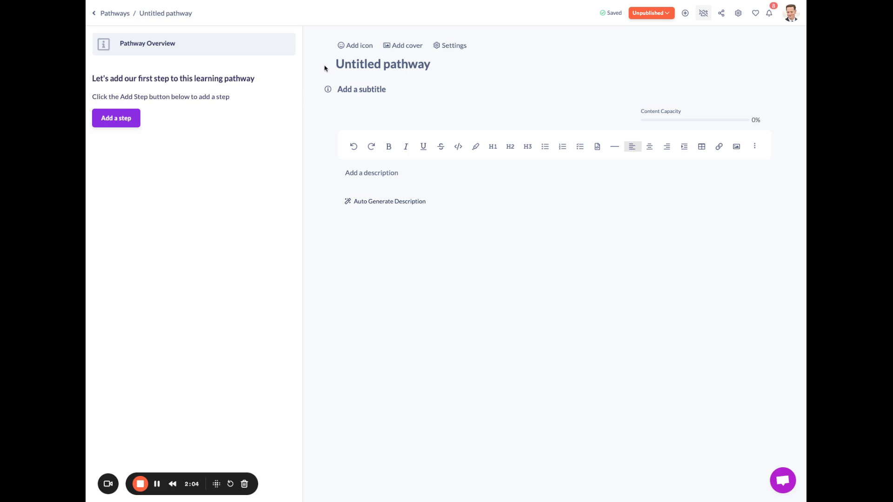
click(340, 64)
key(ctrl+a)
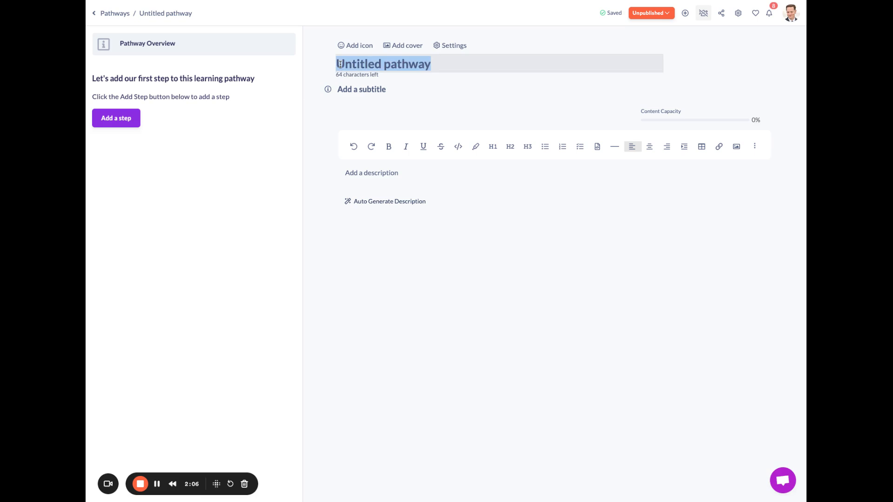
text(Company )
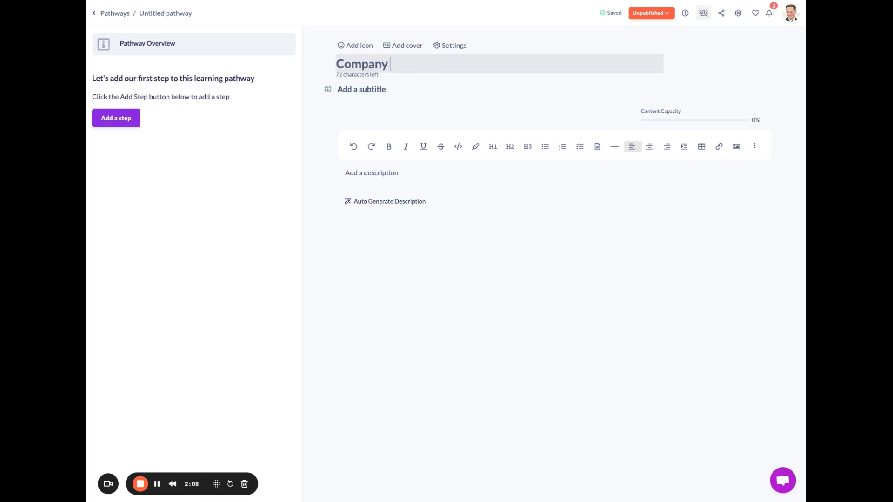
text(Onboarding)
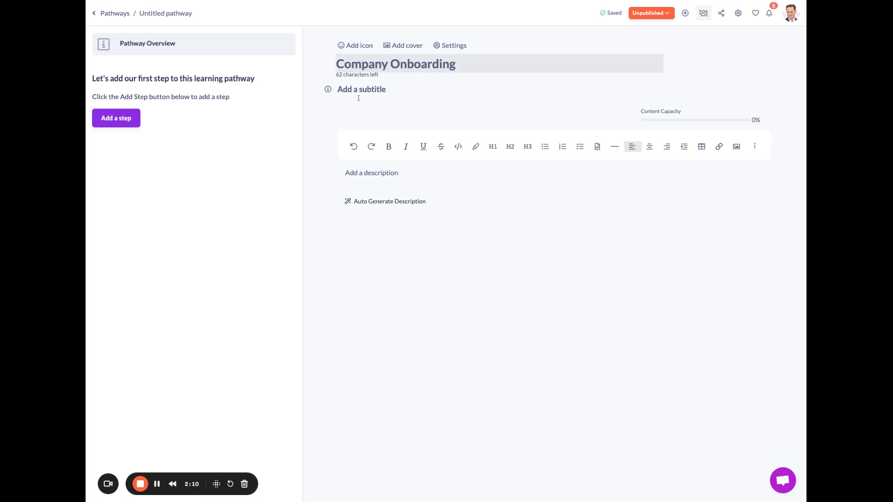
- Add a cover to the pathway using the teal confetti image from Unsplash
click(374, 91)
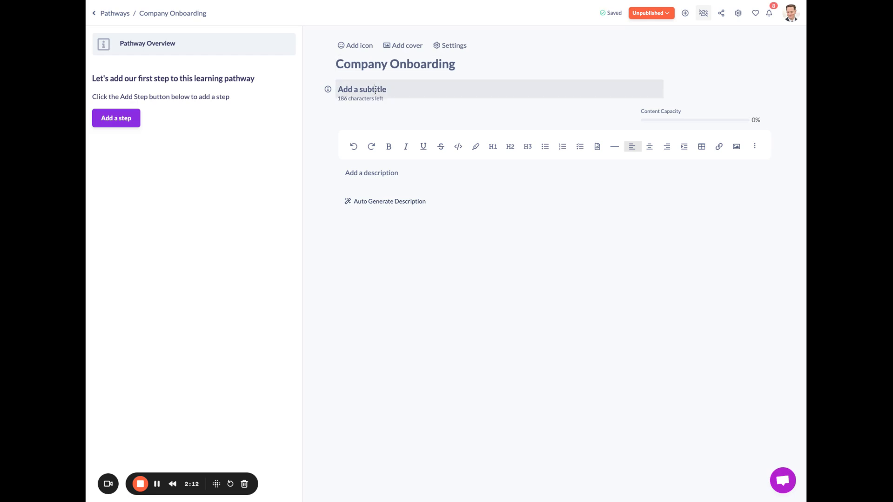
click(404, 46)
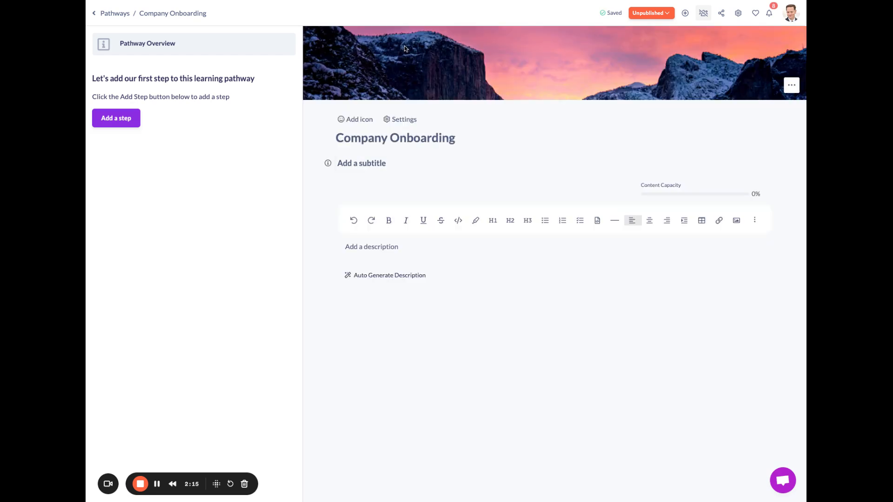
click(788, 86)
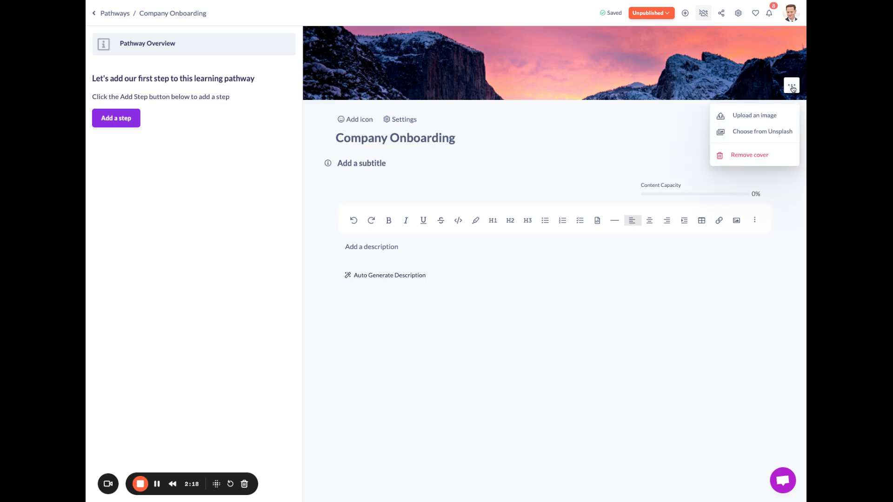
click(746, 132)
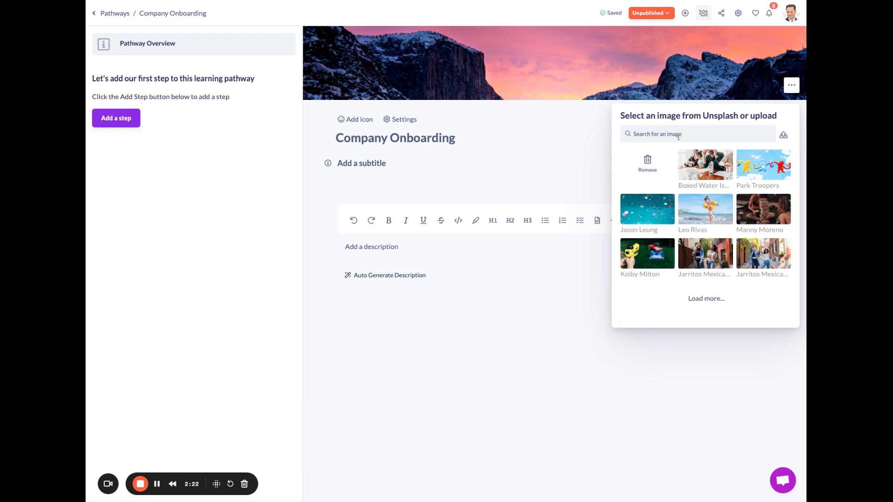
click(636, 205)
click(546, 123)
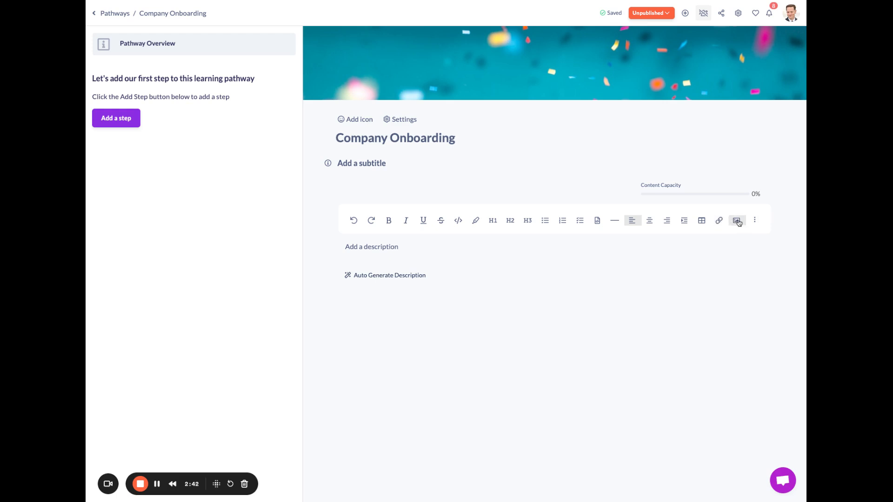
- Add Conduct Training Video as the first pathway step, limiting the content list to SuperPath Learning Platform's content only
click(754, 220)
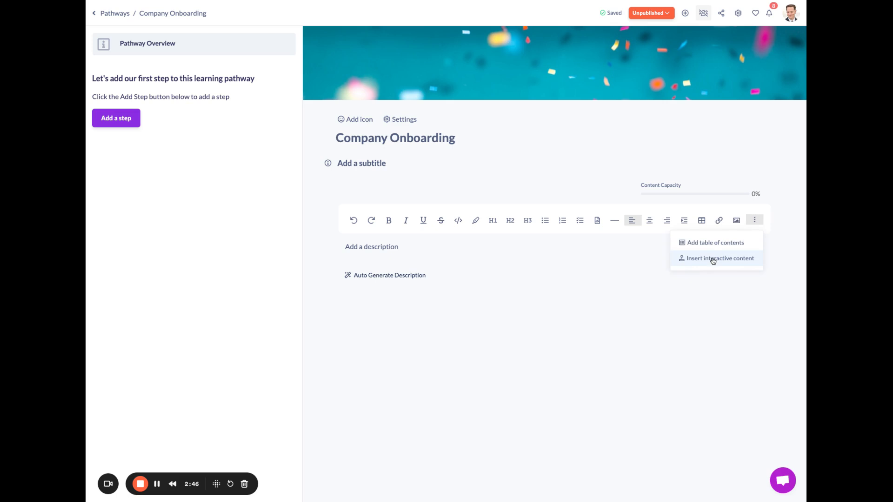
click(548, 175)
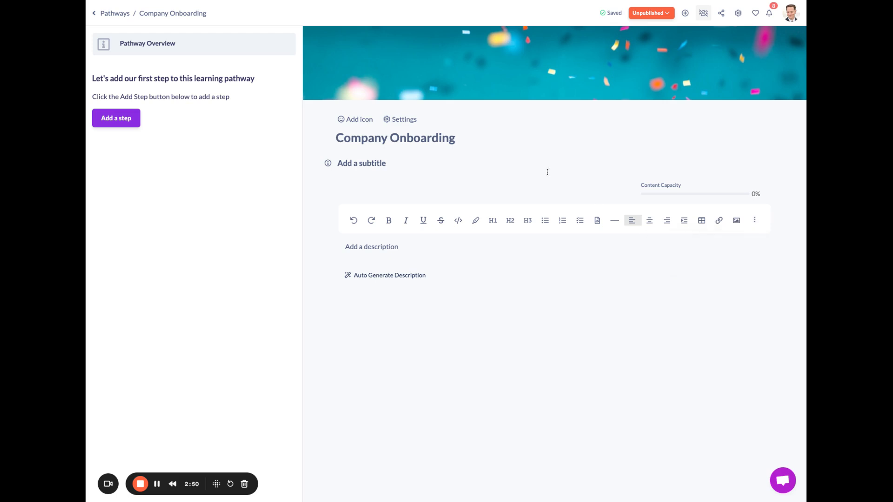
click(112, 120)
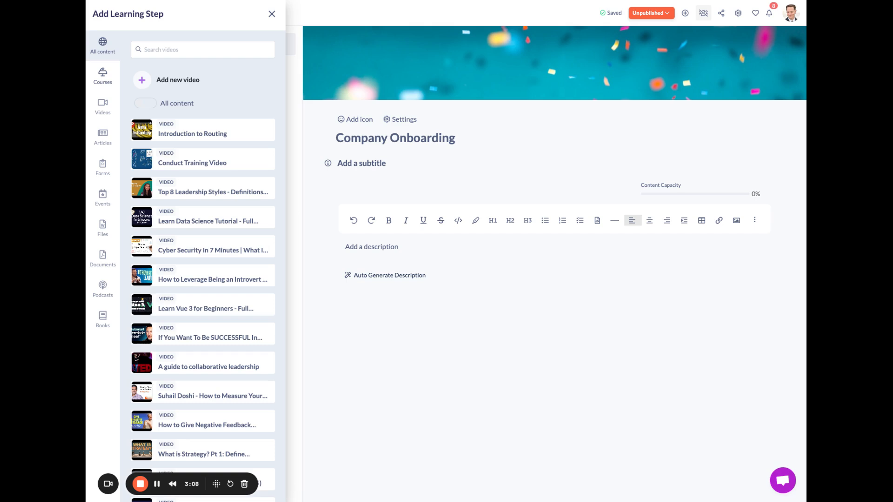
click(147, 107)
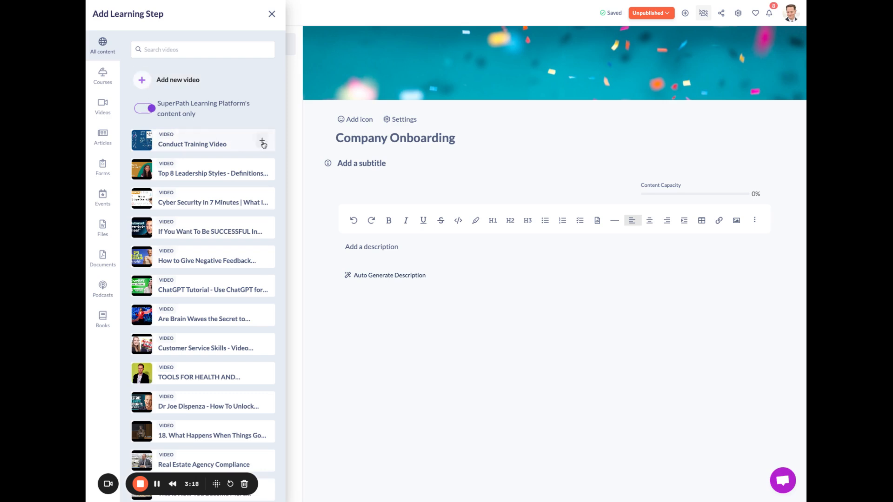
click(262, 141)
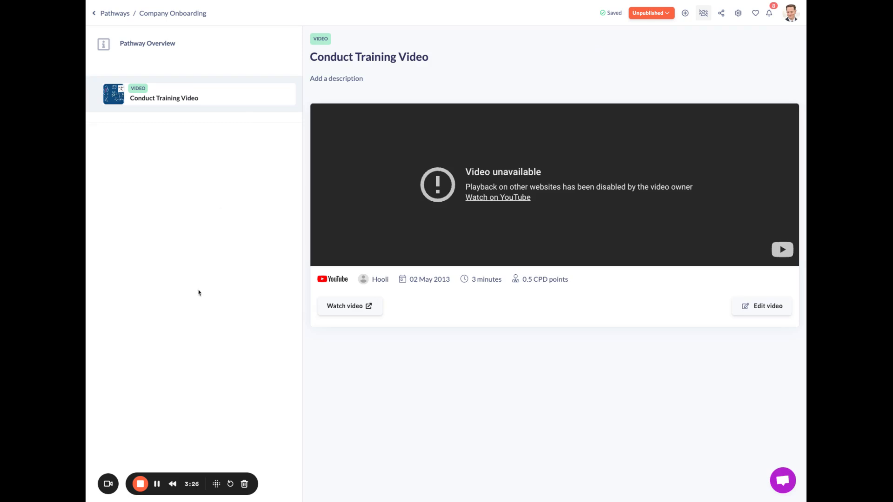
drag(153, 475, 400, 474)
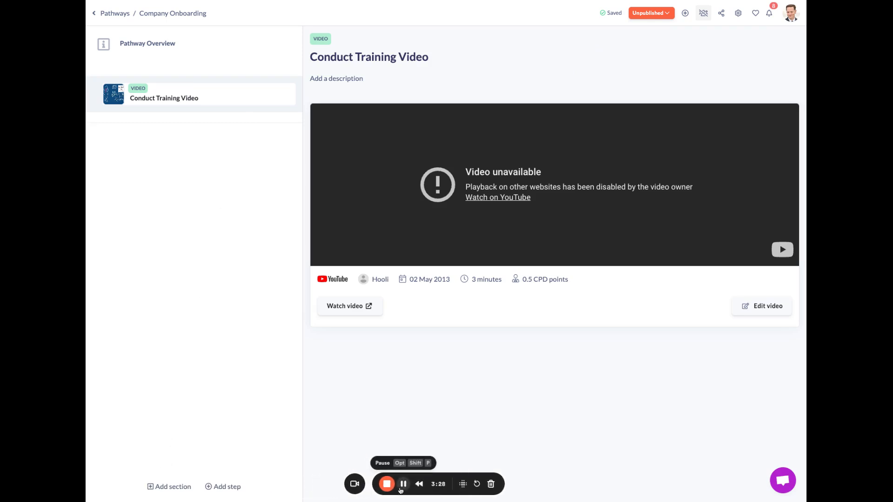
click(219, 492)
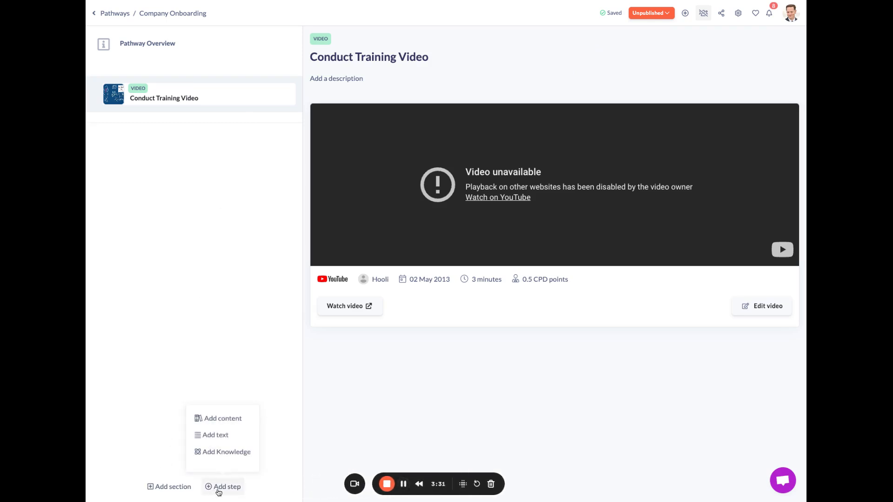
click(221, 420)
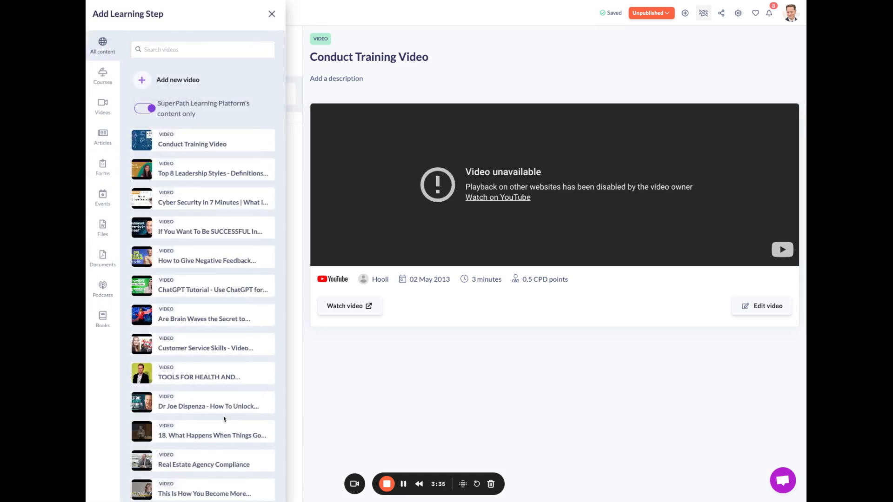
click(272, 14)
- Add a text step titled Next Actions
click(219, 489)
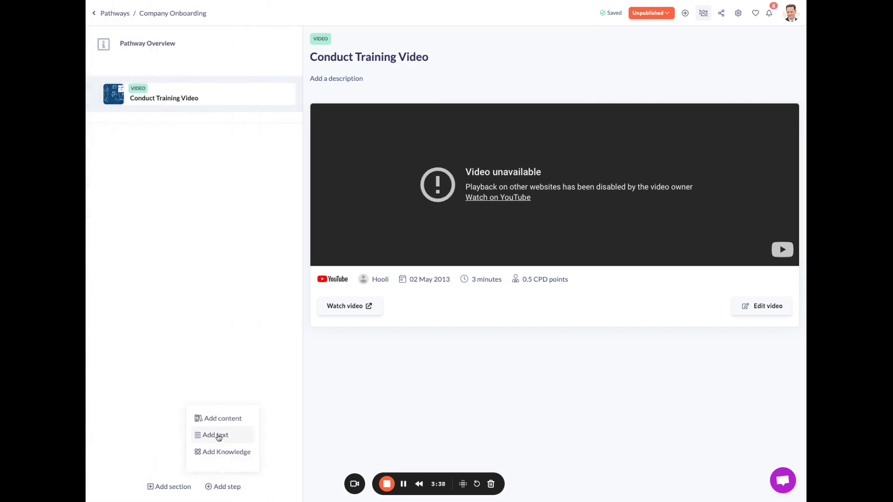
click(218, 436)
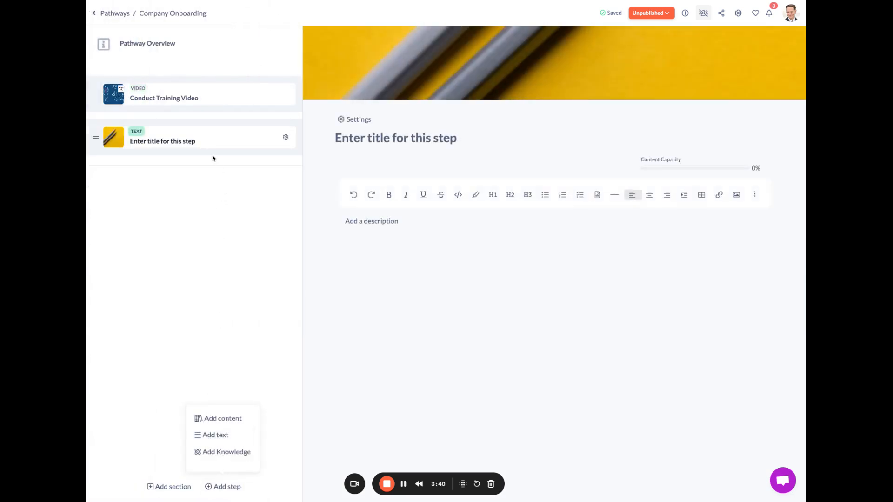
click(396, 143)
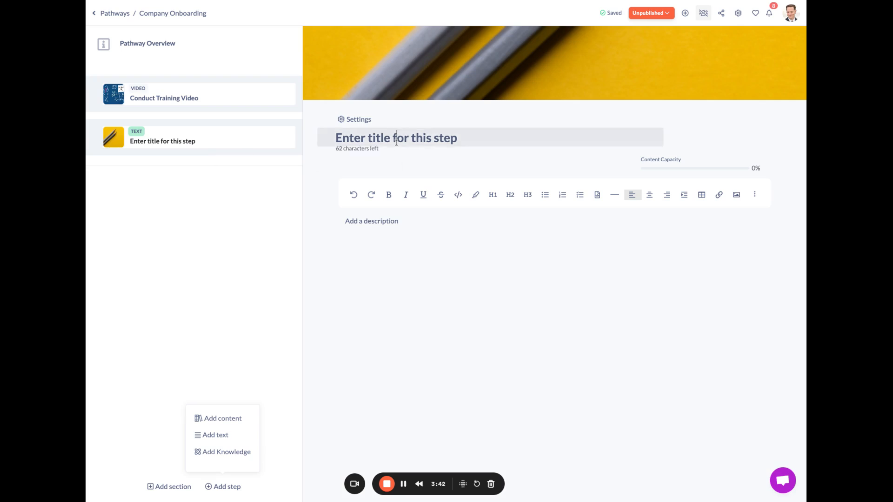
key(super+a)
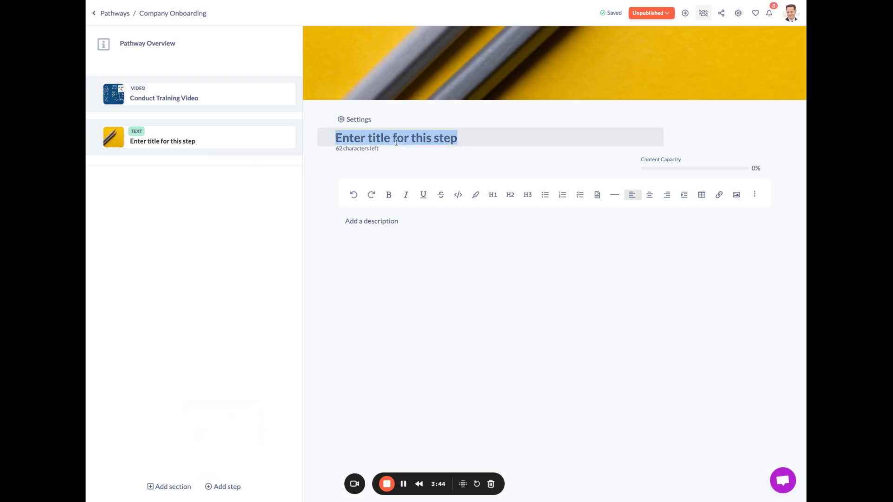
text(Next Actions)
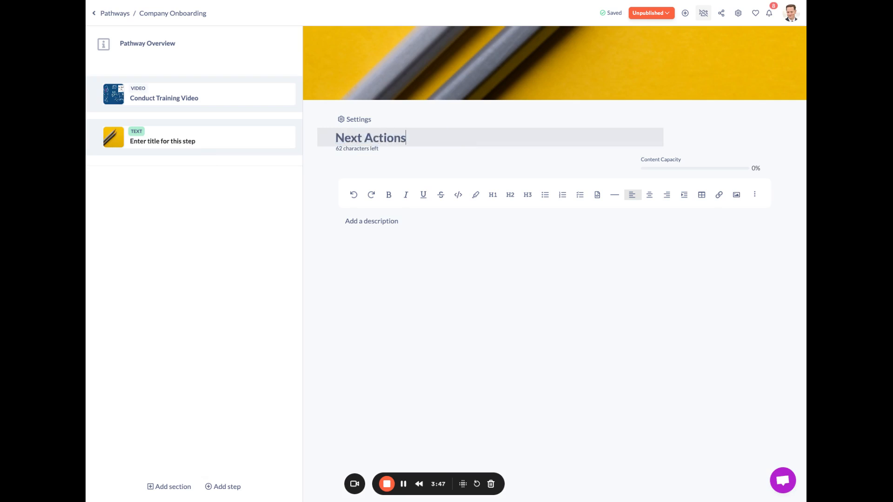
key(Tab)
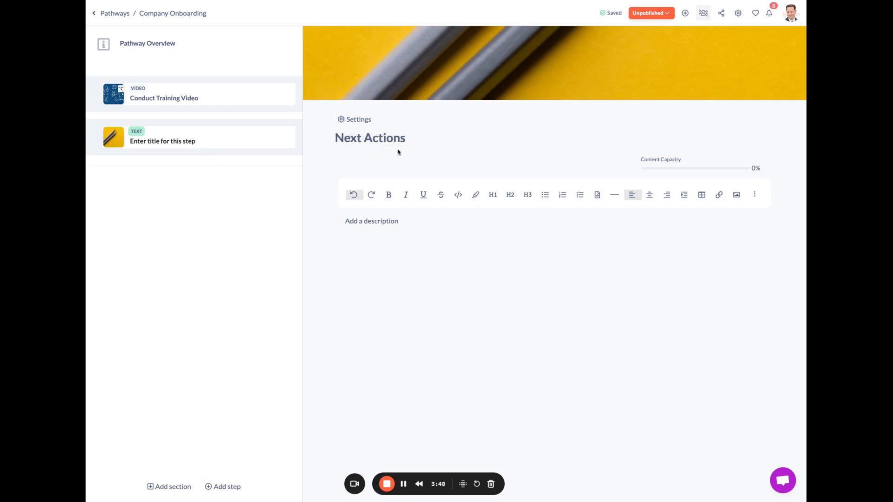
- Insert a table into the Next Actions description and change its cover to the yellow Nerf blaster Unsplash image
click(401, 230)
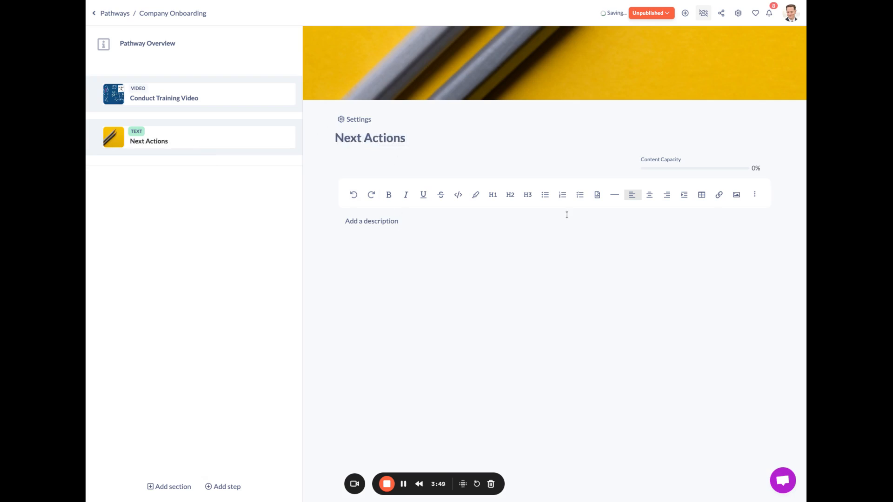
click(701, 194)
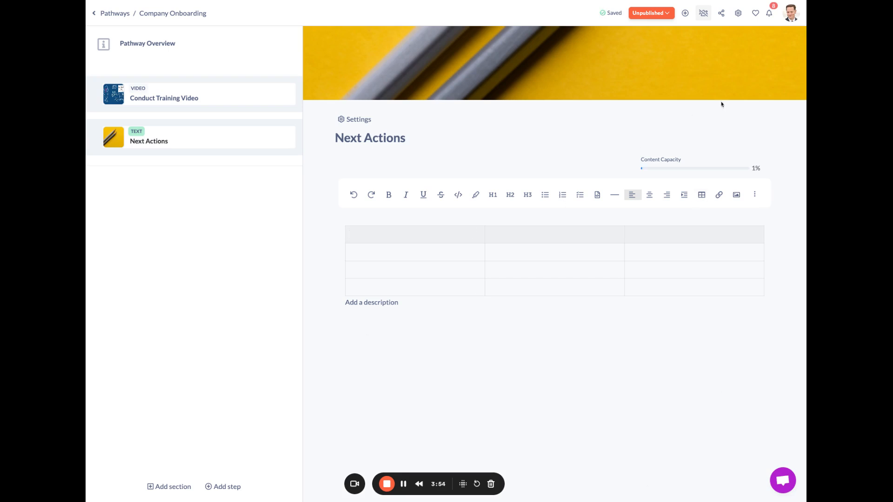
click(792, 87)
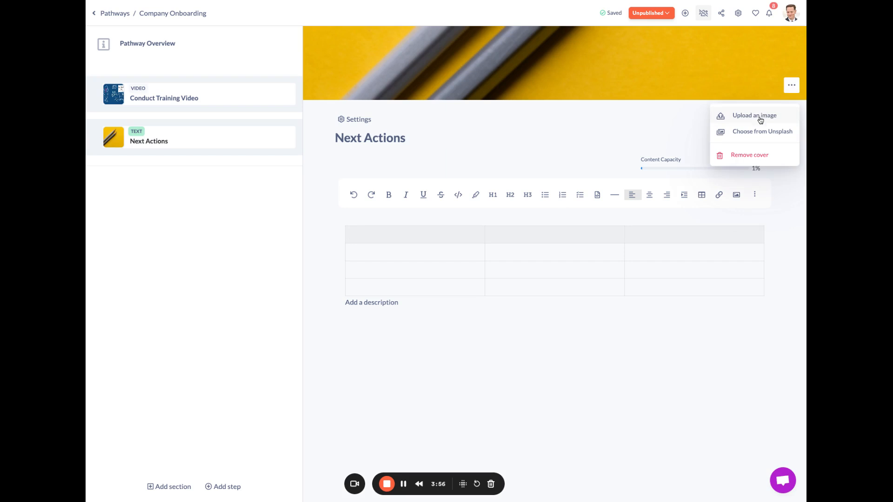
click(757, 133)
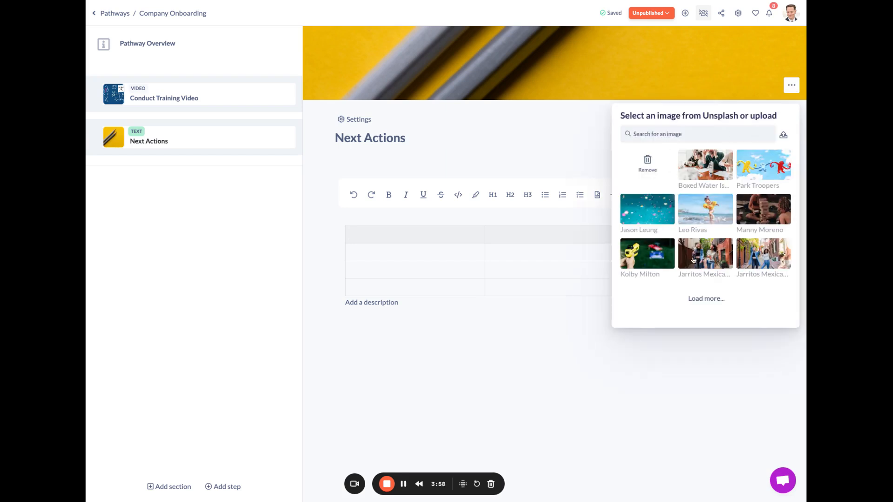
click(658, 259)
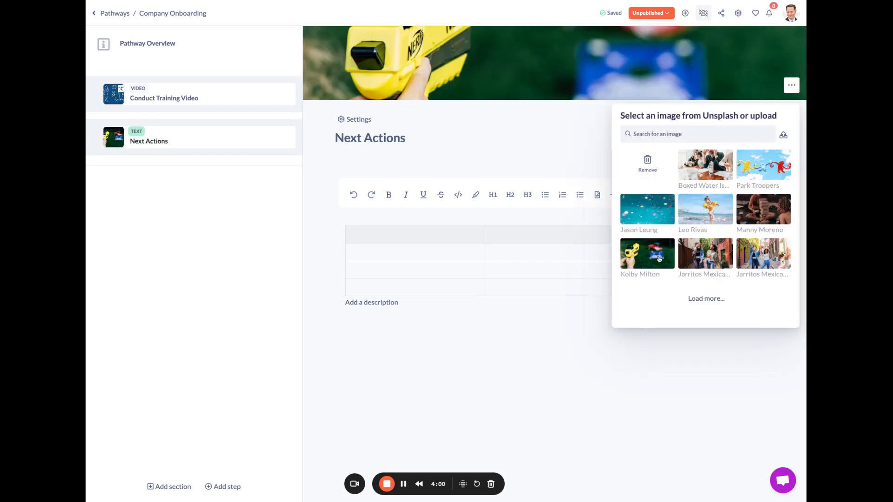
click(566, 126)
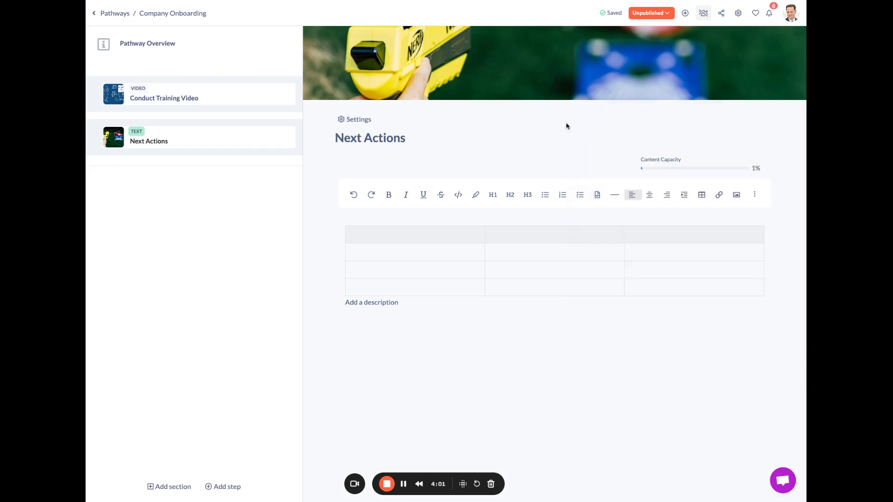
- Add the knowledge article How to Submit a Pull Request in GitHub as a pathway step
click(221, 485)
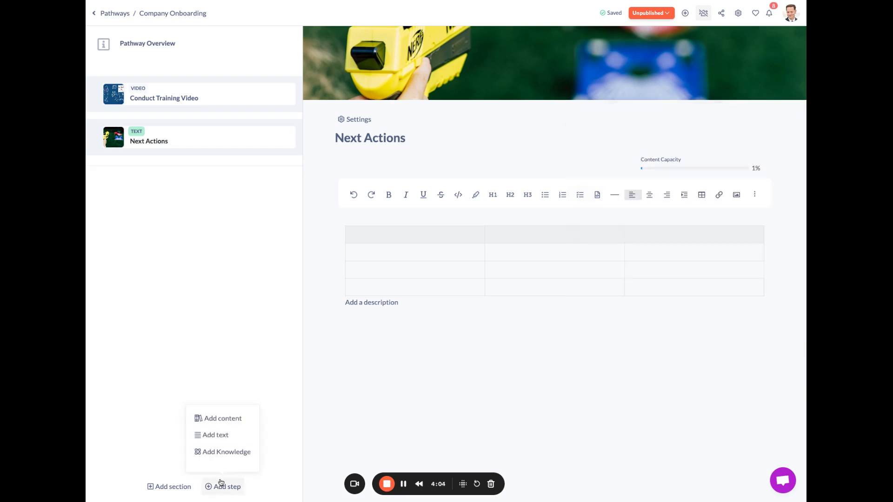
click(225, 454)
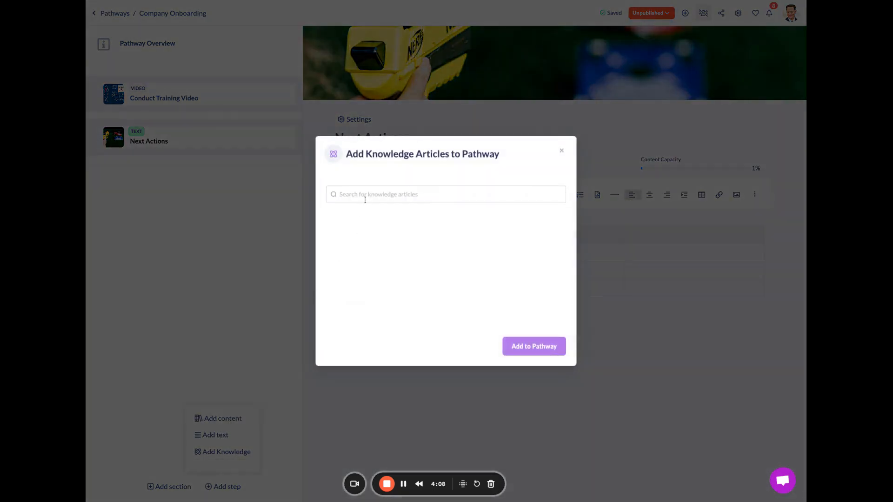
text(ho)
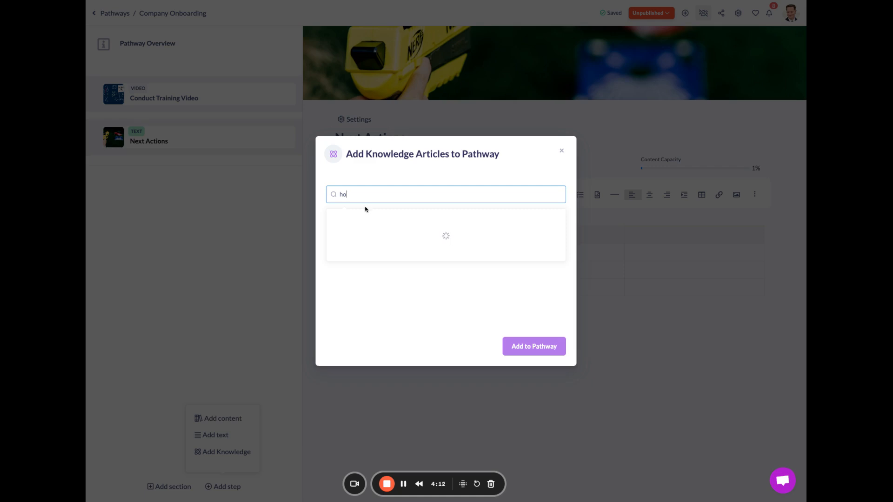
click(361, 219)
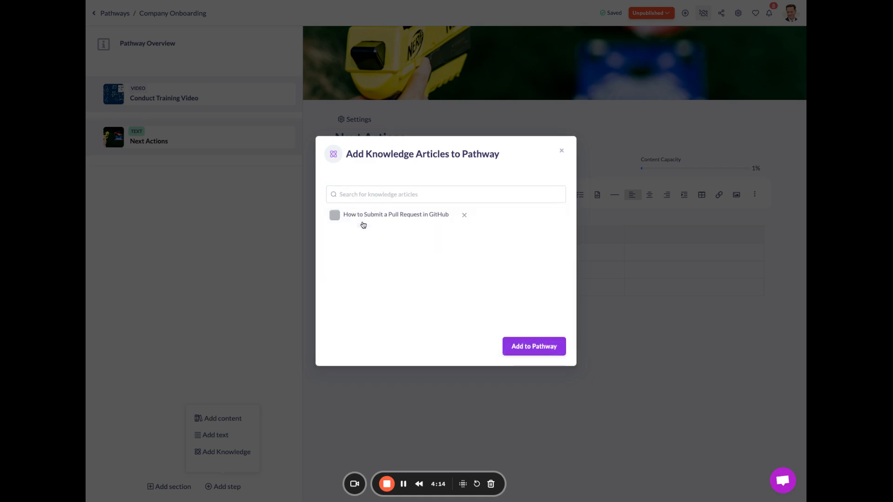
click(529, 350)
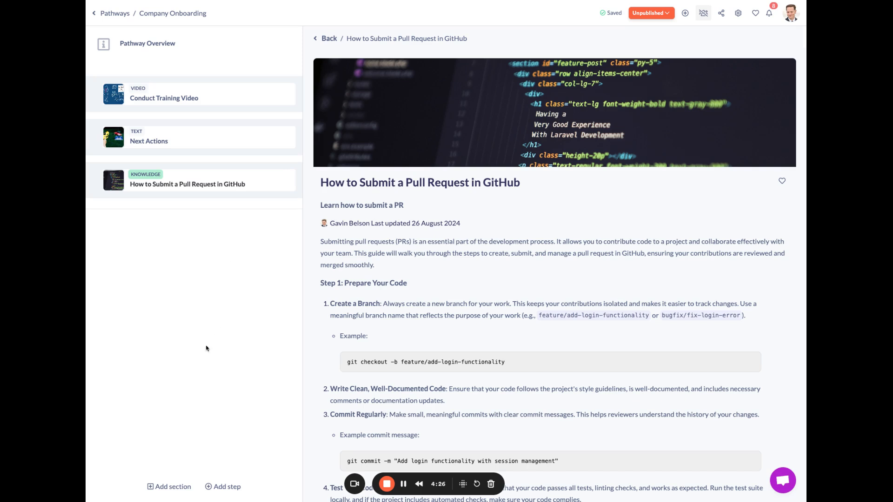
- Add a new section to the pathway and name it Week 1
click(173, 487)
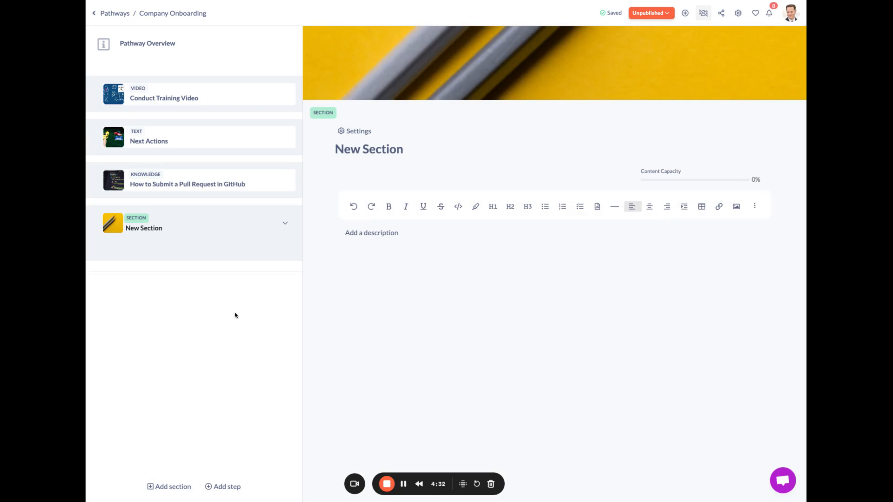
click(350, 151)
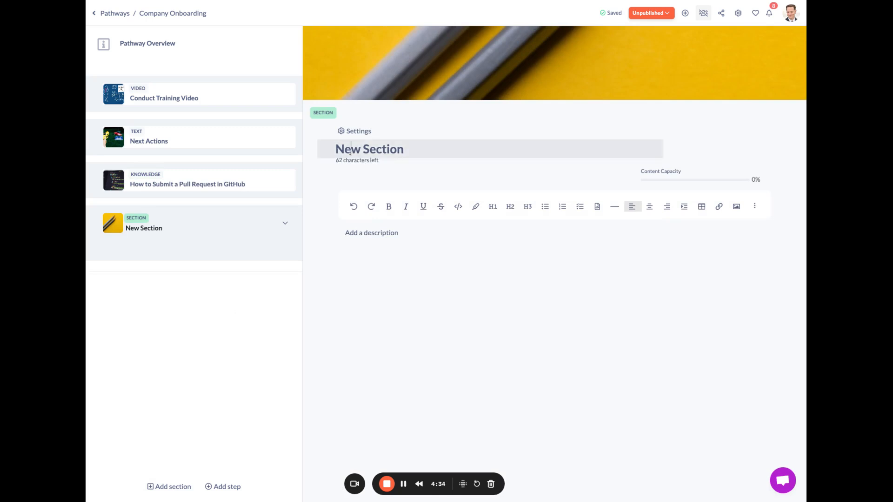
key(ctrl+a)
text(Week 1)
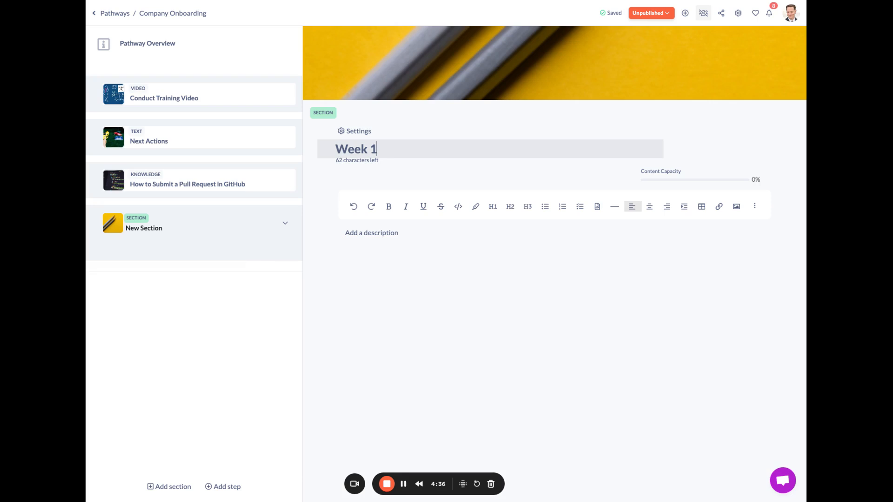
click(235, 301)
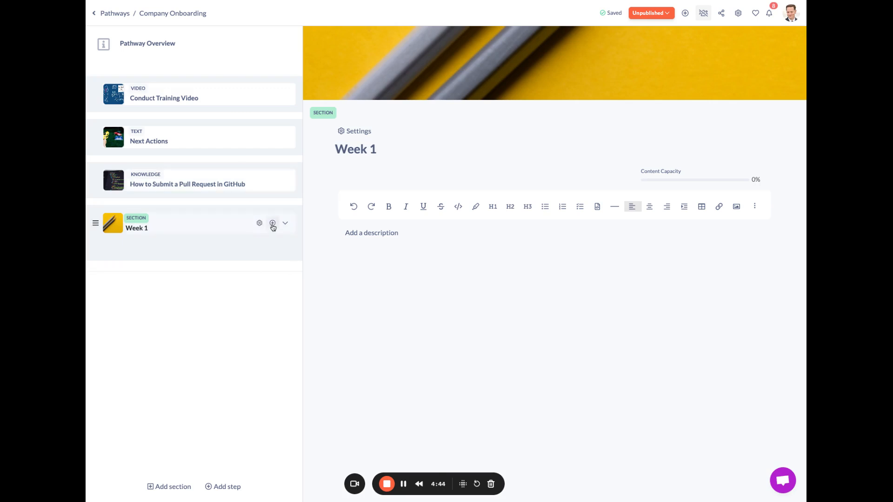
- Add the Company Training Day event and an empty text step inside the Week 1 section
click(273, 222)
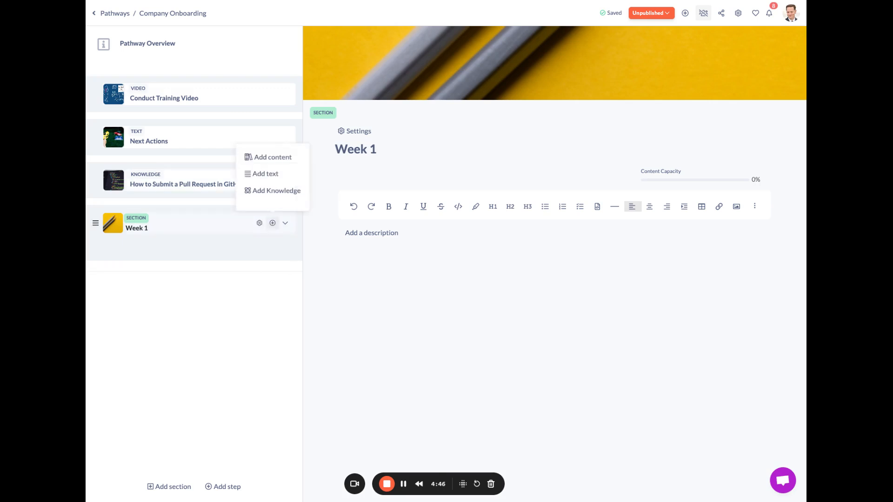
click(273, 159)
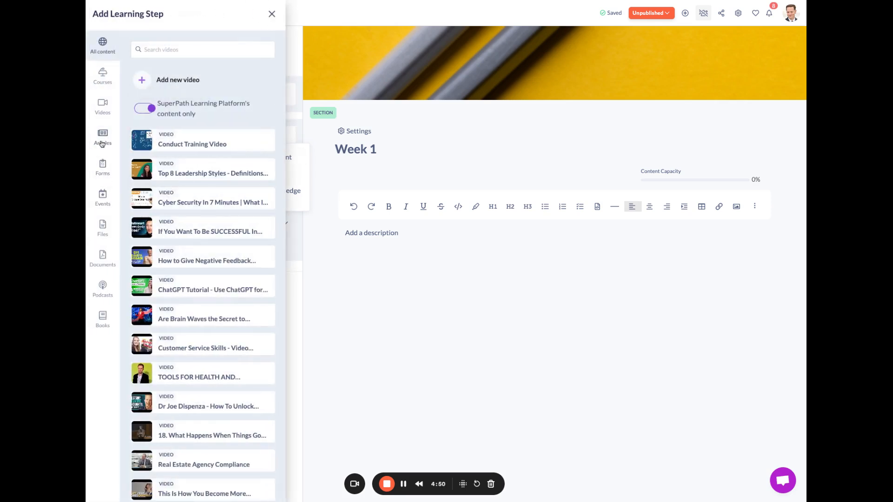
click(100, 201)
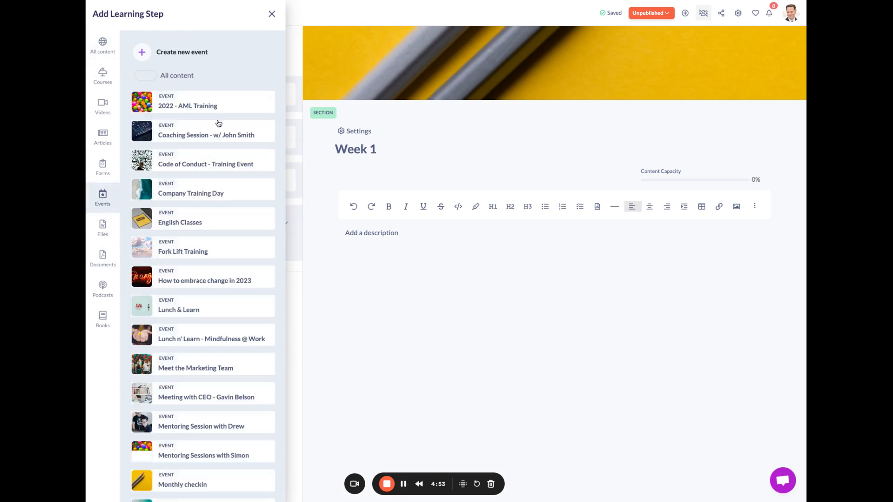
click(262, 189)
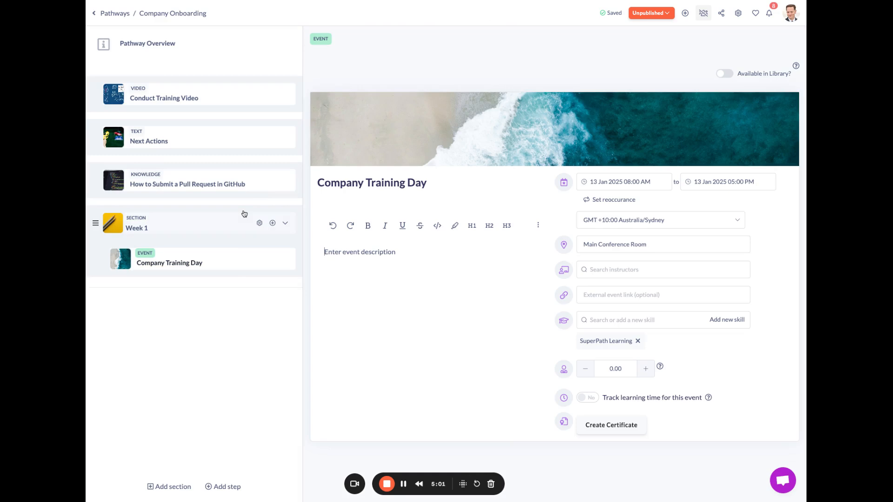
click(273, 223)
click(266, 181)
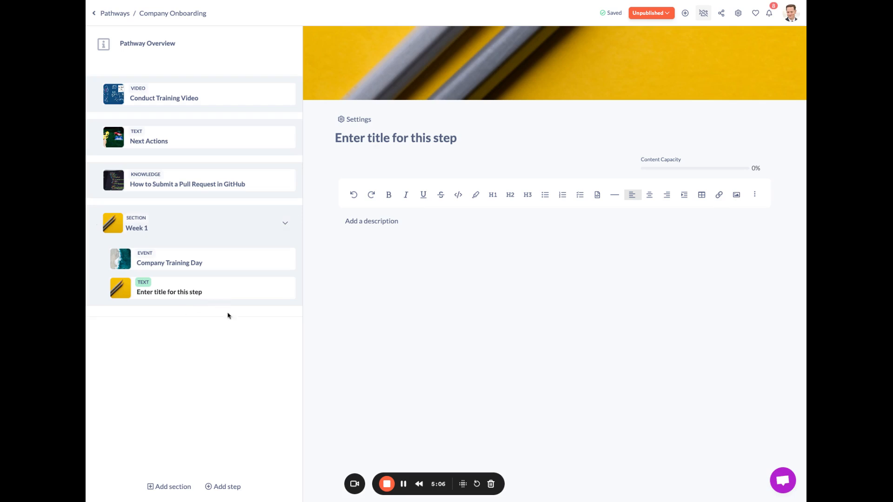
- Add a second section below Week 1 containing an empty text step
click(168, 487)
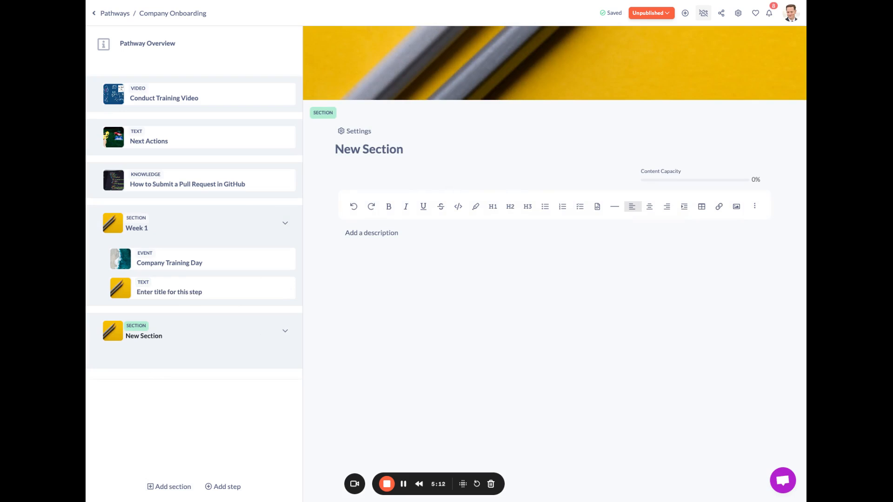
click(285, 330)
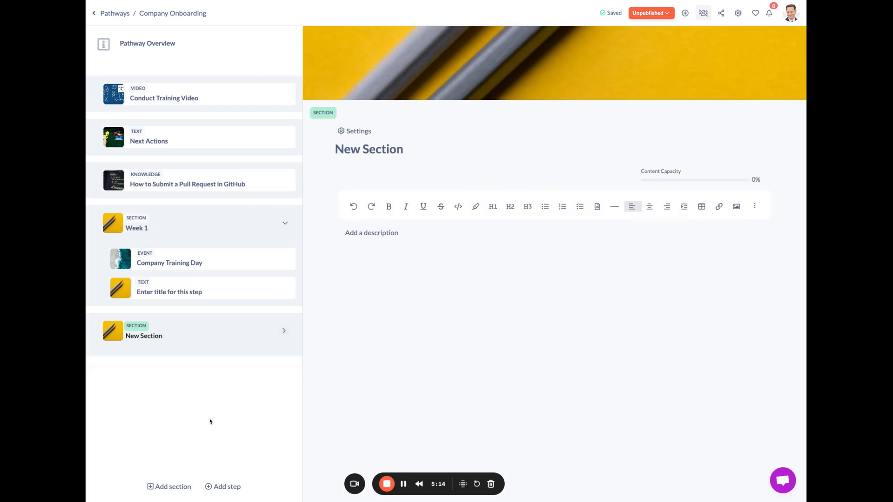
click(272, 331)
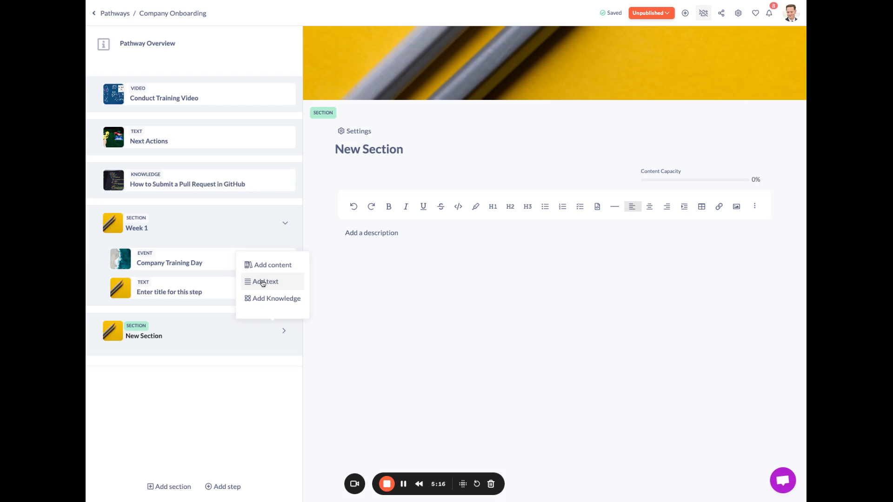
click(264, 283)
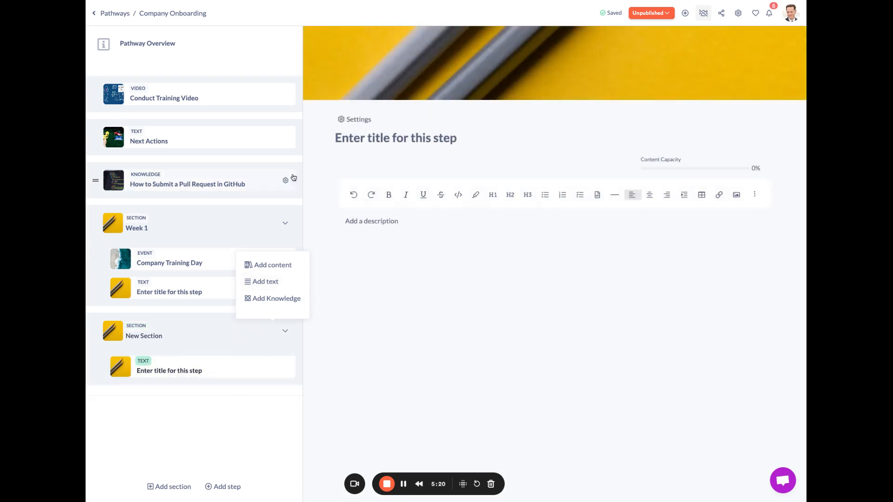
- Set the pathway's category to Company > Culture and its level to Beginner in the pathway settings
click(739, 16)
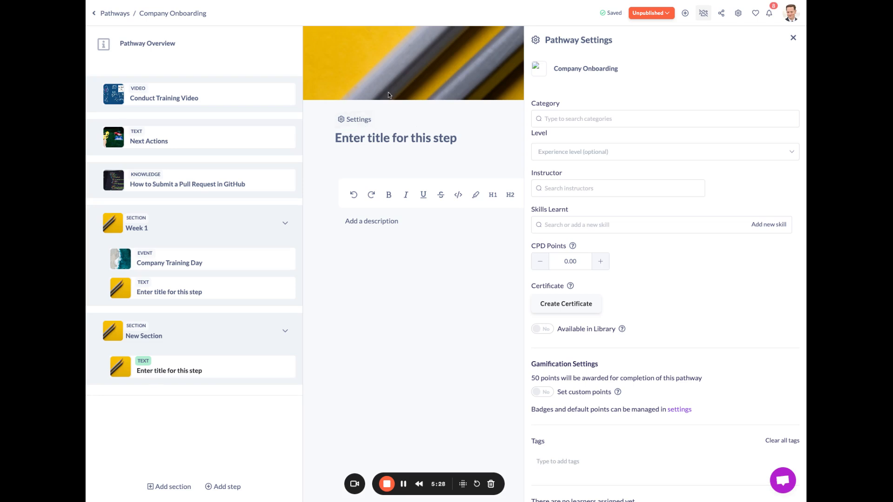
click(621, 118)
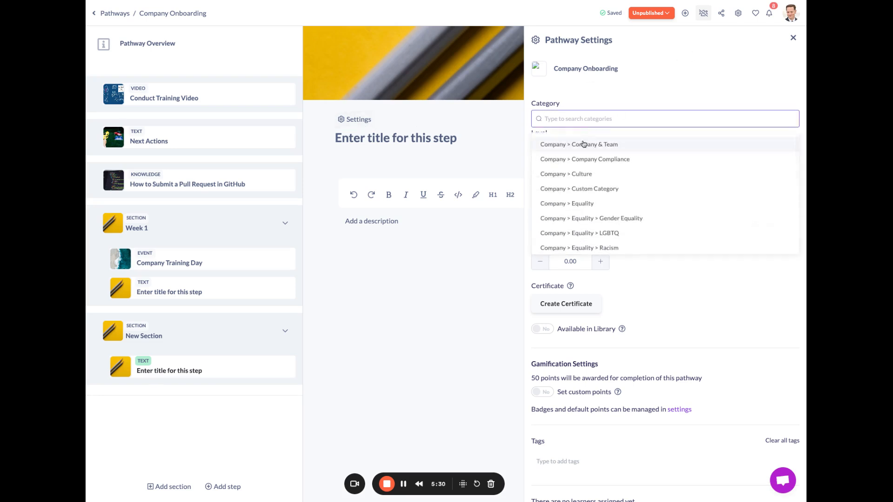
click(575, 173)
click(582, 166)
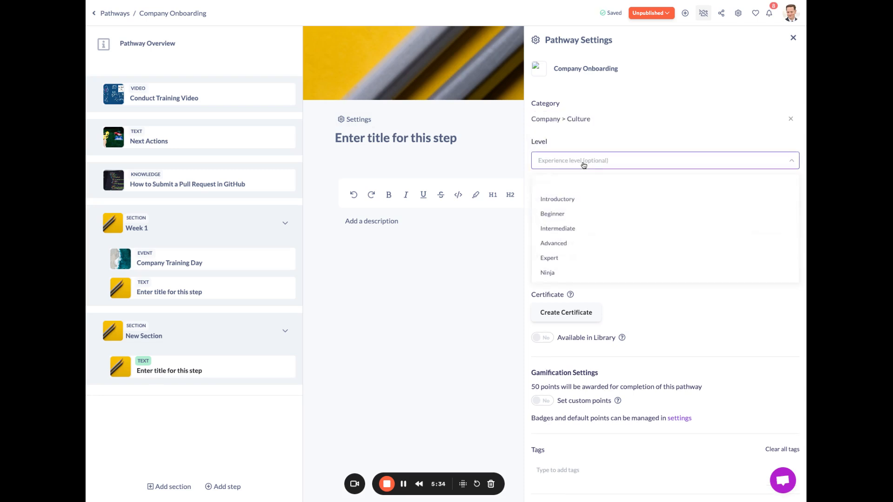
click(560, 212)
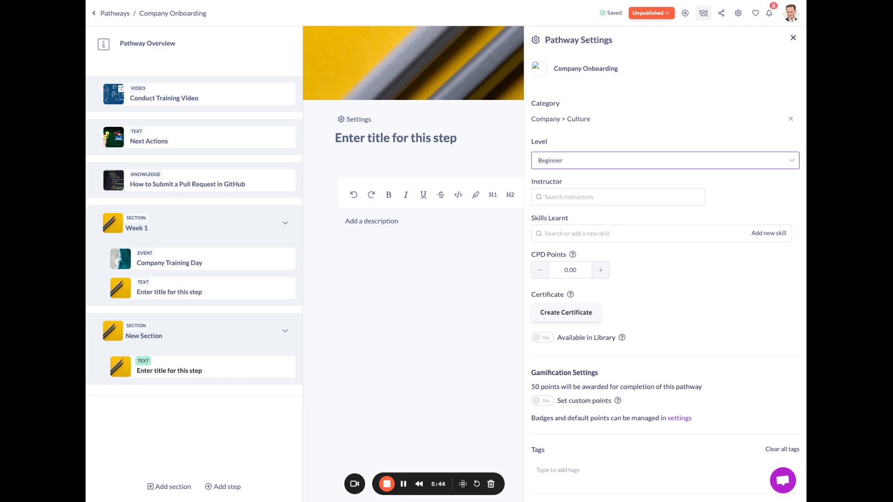
click(792, 38)
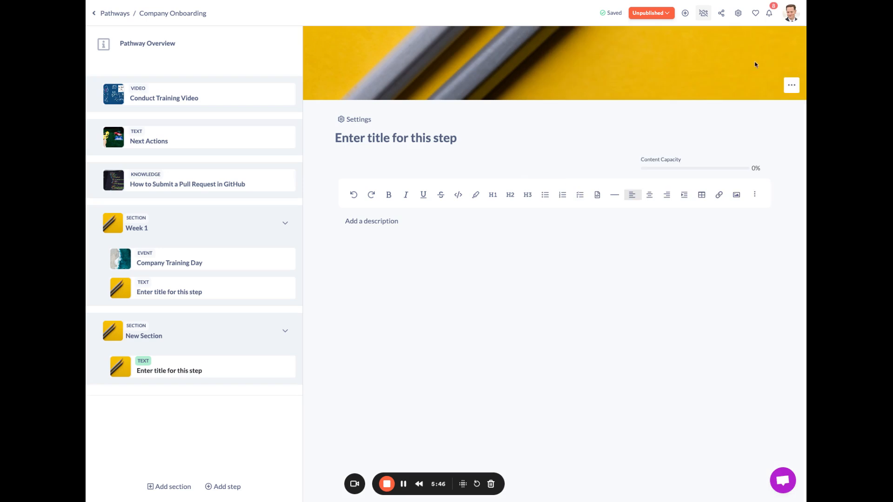
- Publish the pathway and briefly open the dialog for assigning it to people and teams
click(651, 13)
click(640, 35)
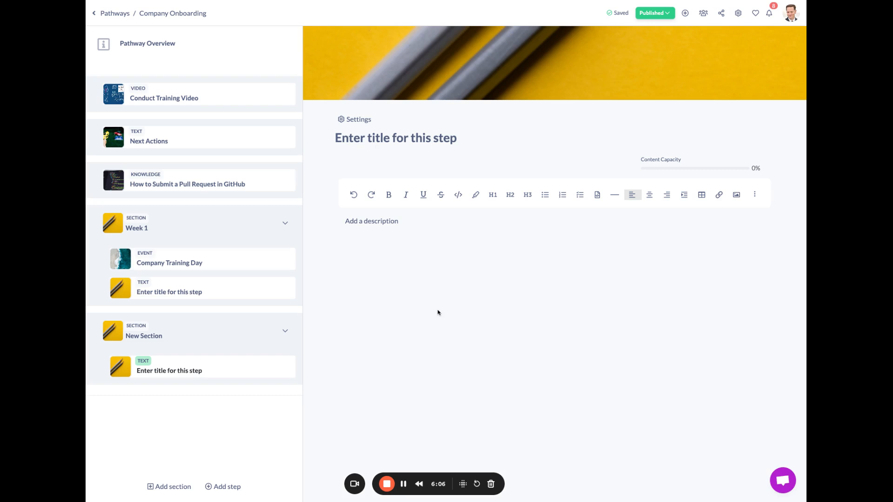
click(704, 15)
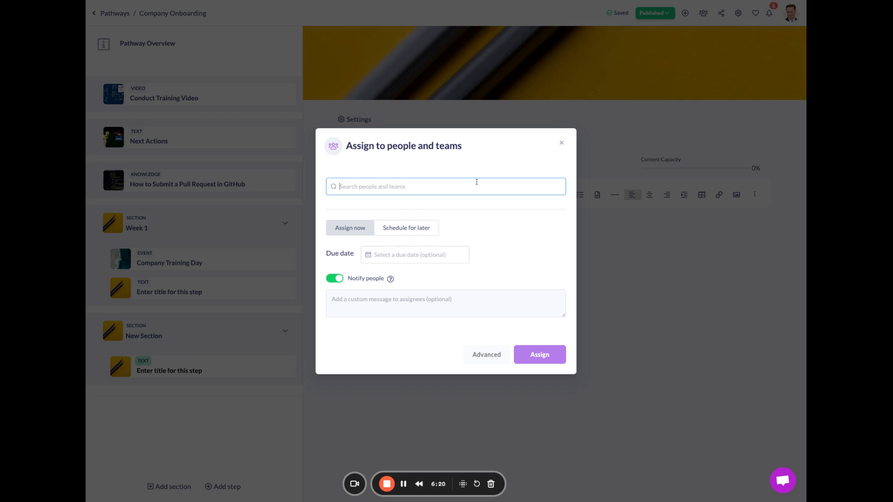
click(562, 143)
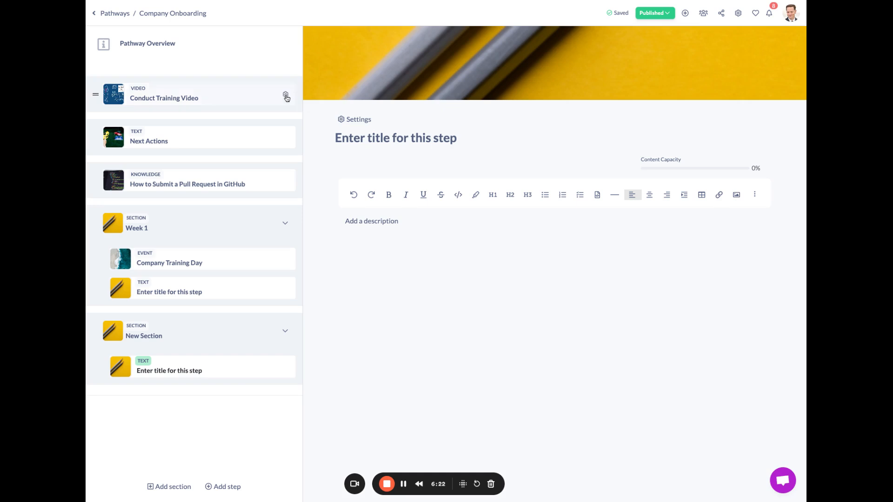